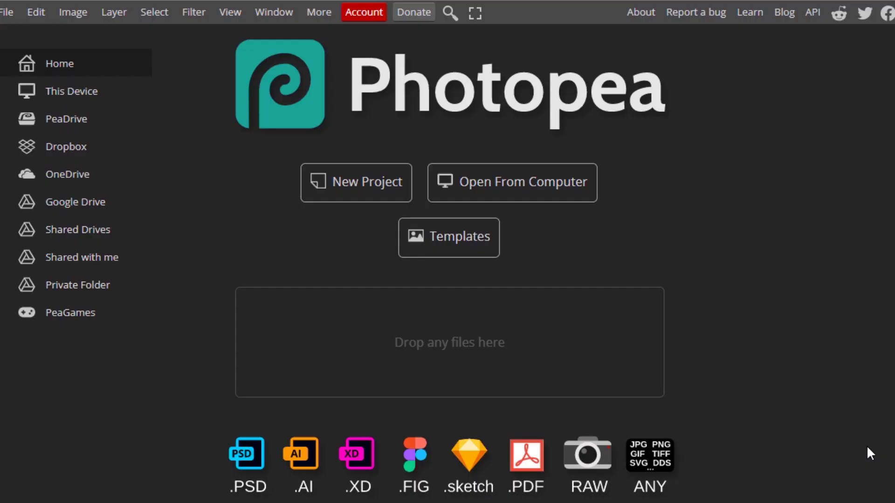
Create a new 1280 × 720 px, 72 DPI project with a white background.
left_click(9, 13)
left_click(21, 33)
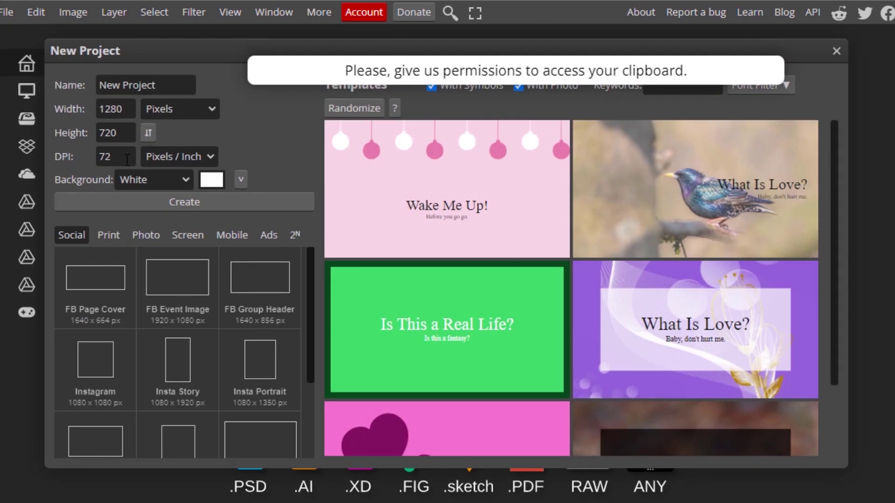
left_click(116, 109)
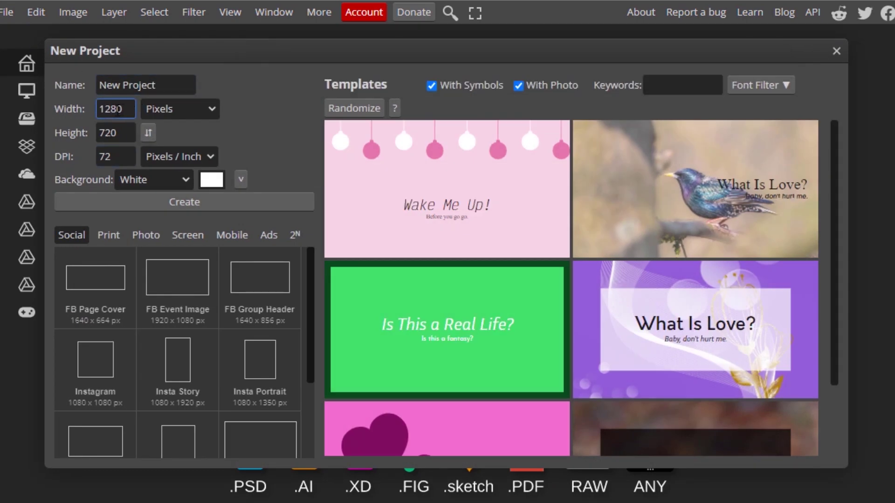
key("Tab")
key("Tab")
key("Tab")
key("Tab")
key("Tab")
key("Tab")
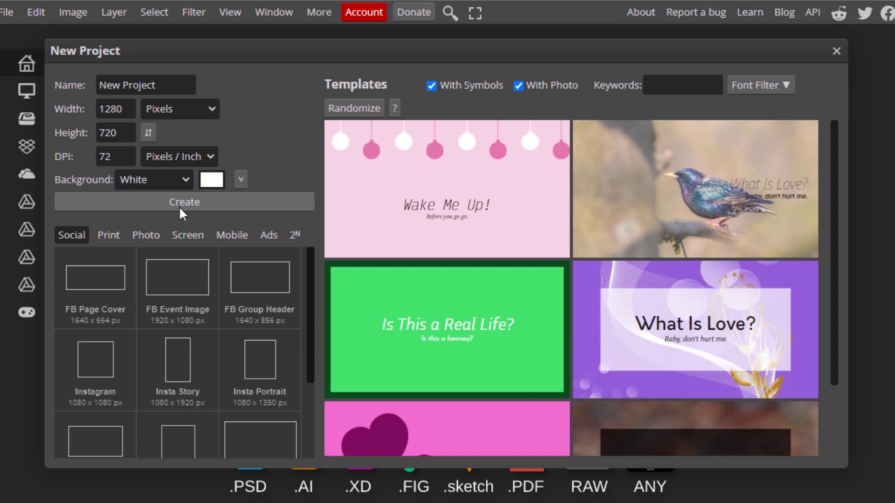
left_click(228, 203)
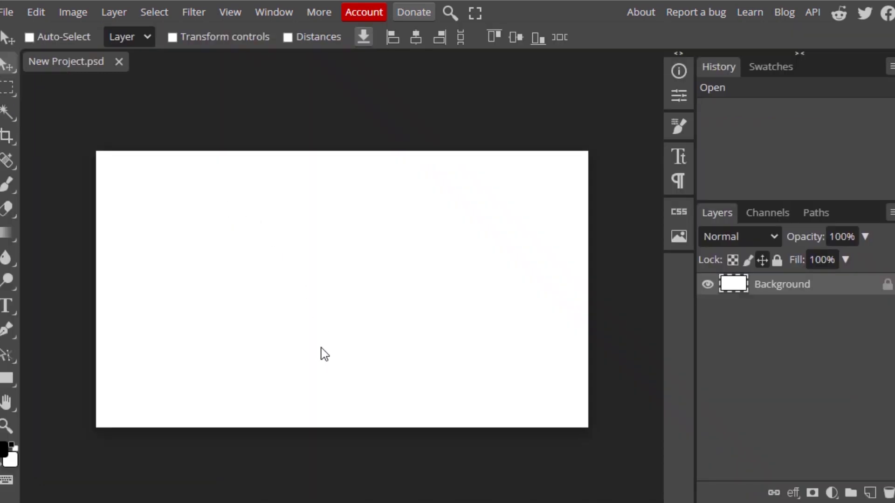
Paste the photo of the man in a suit onto the canvas and commit its placement.
key("ctrl+v")
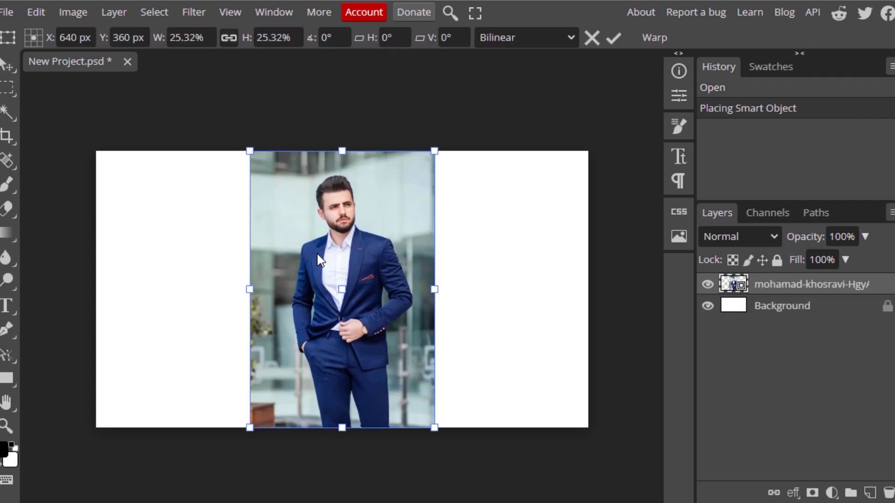
left_click(613, 37)
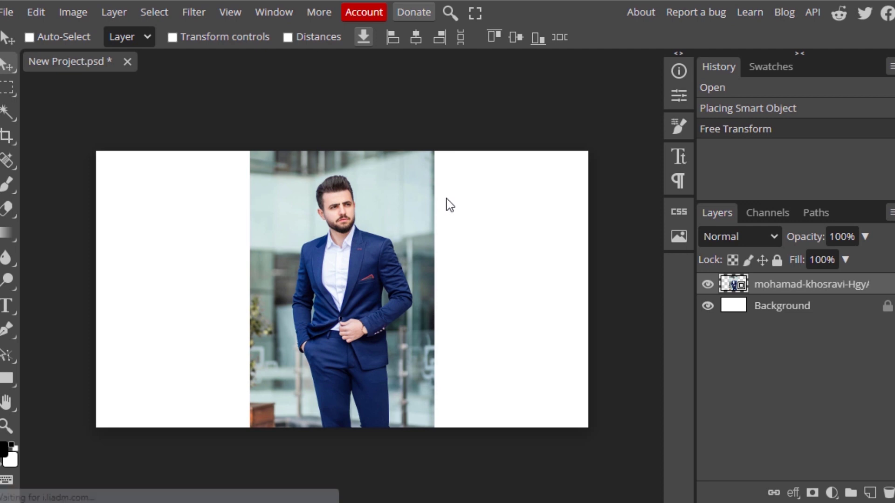
Select the man as the subject and copy him onto a new Layer 1.
left_click(154, 13)
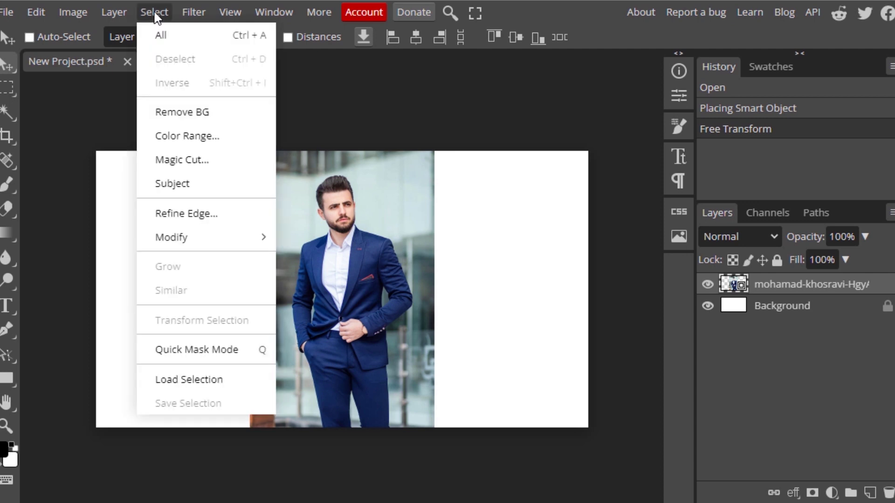
left_click(172, 183)
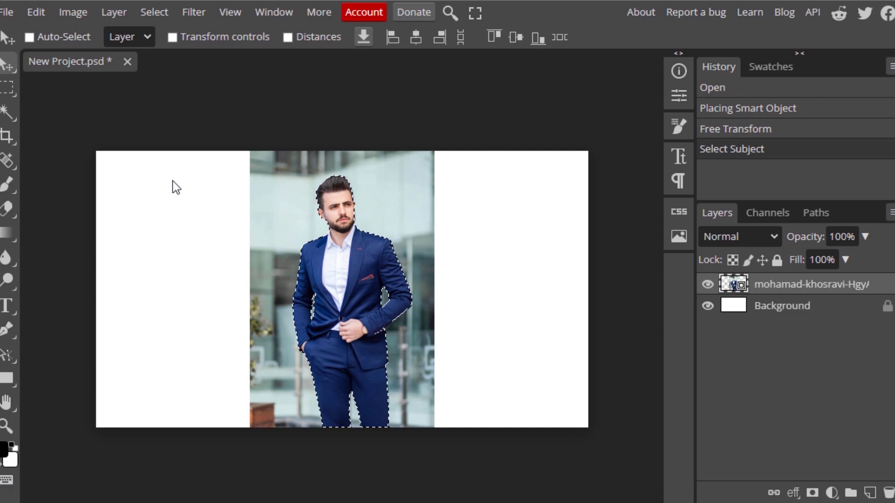
key("ctrl")
key("ctrl+j")
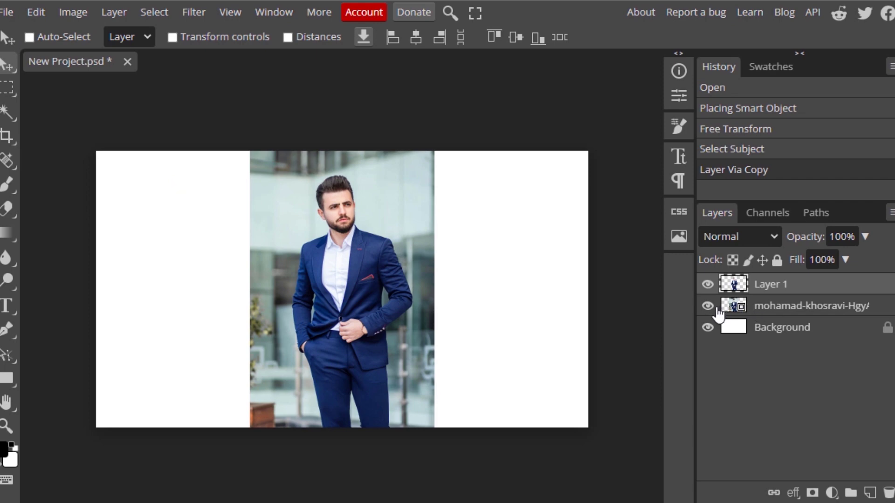
Hide and delete the original photo layer, leaving the cut-out man on white.
left_click(708, 306)
left_click(779, 311)
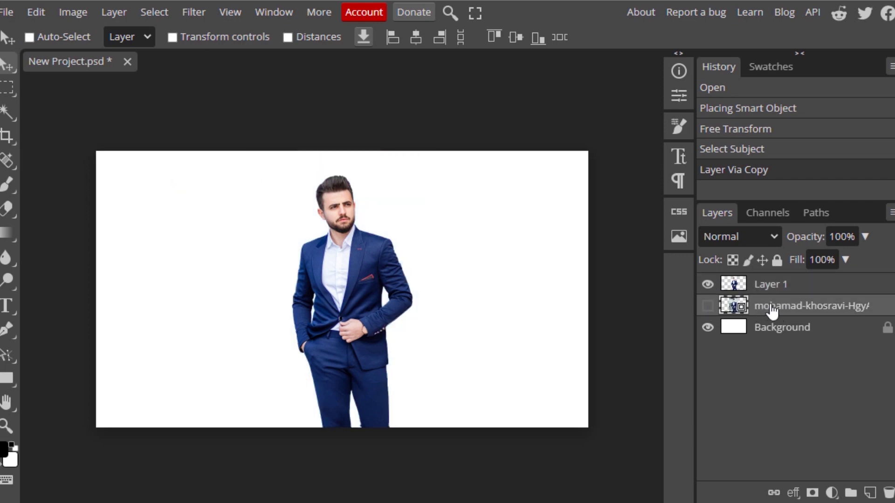
key("Delete")
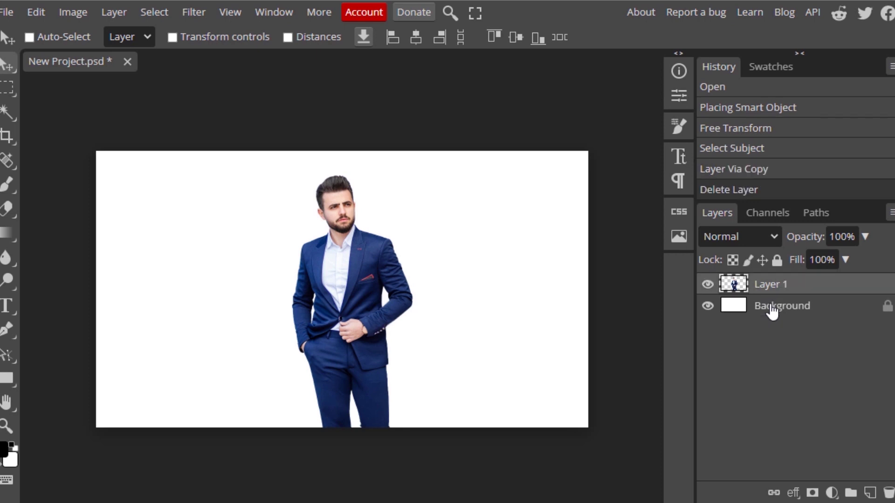
key("ctrl")
key("ctrl+t")
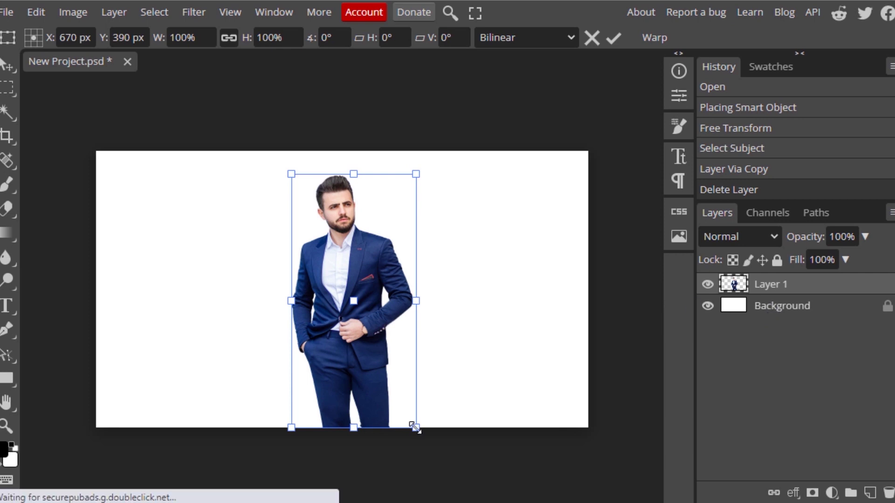
Scale the cut-out man to about 112% and shift him left so he runs off the bottom.
left_click_drag(414, 426, 439, 474)
left_click_drag(404, 406, 380, 433)
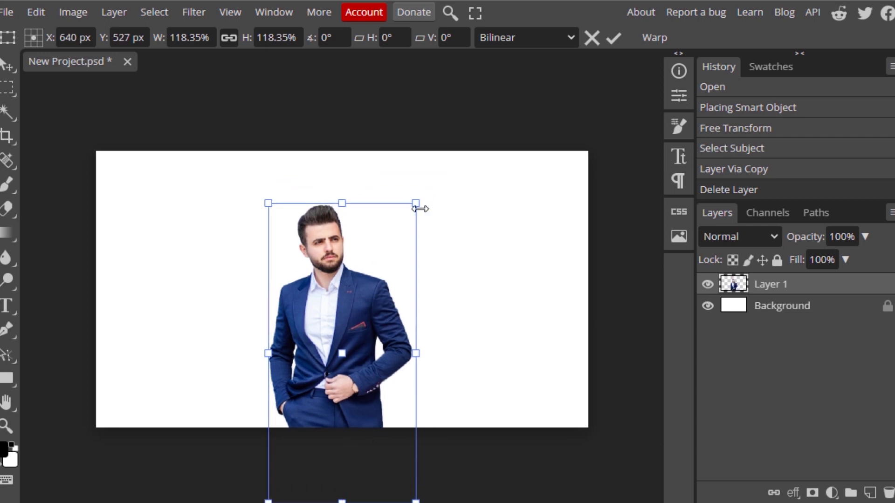
left_click_drag(419, 205, 407, 208)
left_click_drag(324, 325, 261, 320)
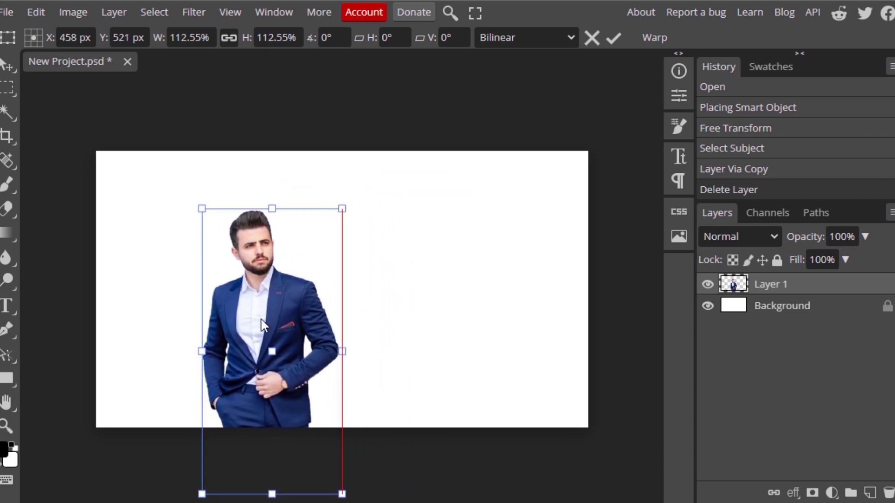
key("Return")
Convert Layer 1 into a smart object.
right_click(769, 286)
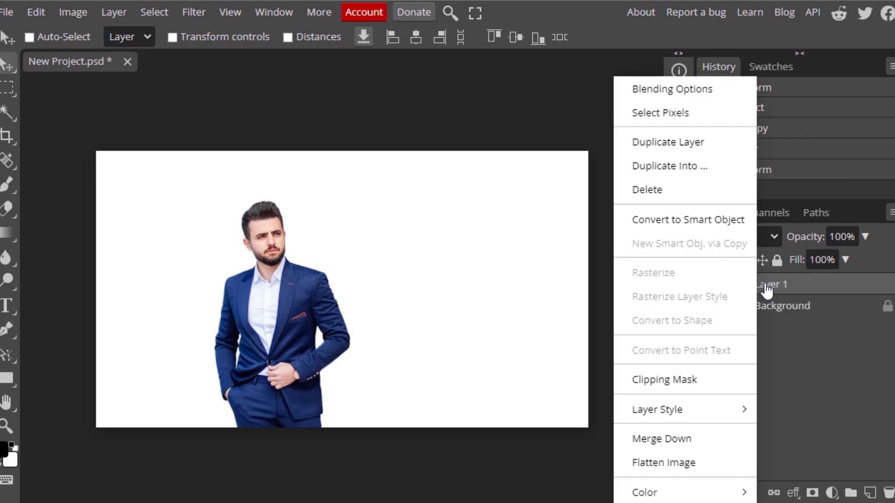
left_click(700, 224)
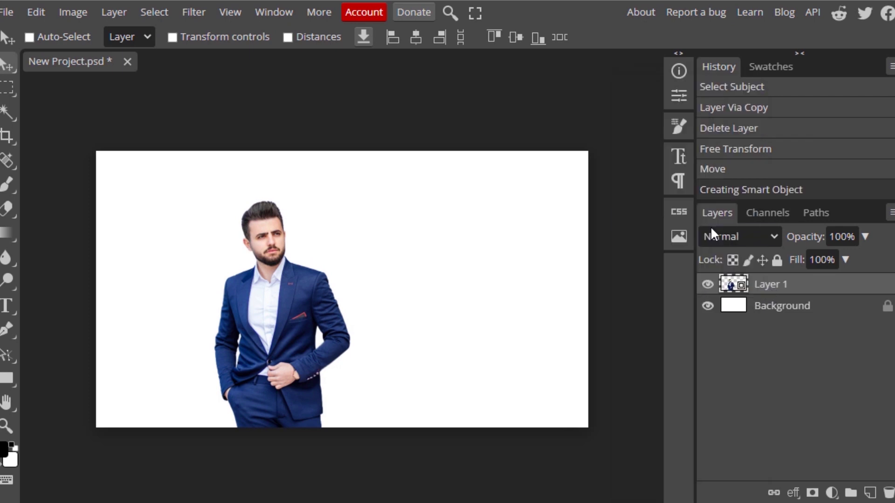
right_click(781, 288)
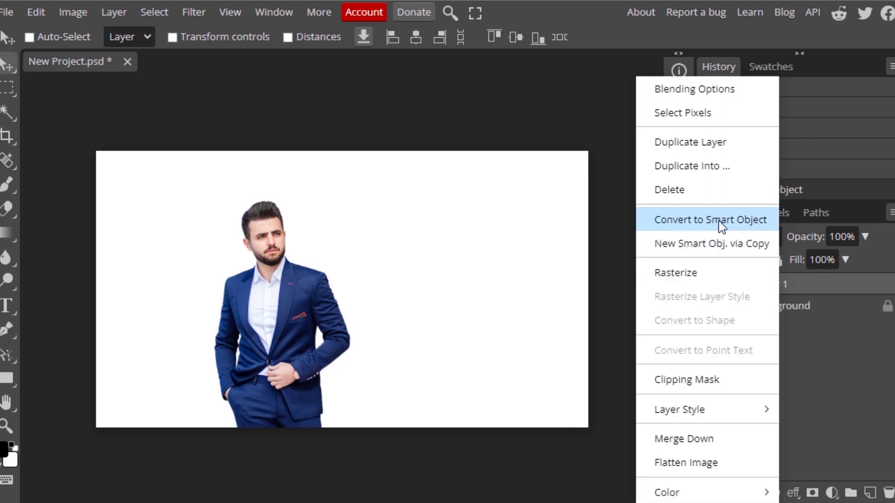
left_click(811, 283)
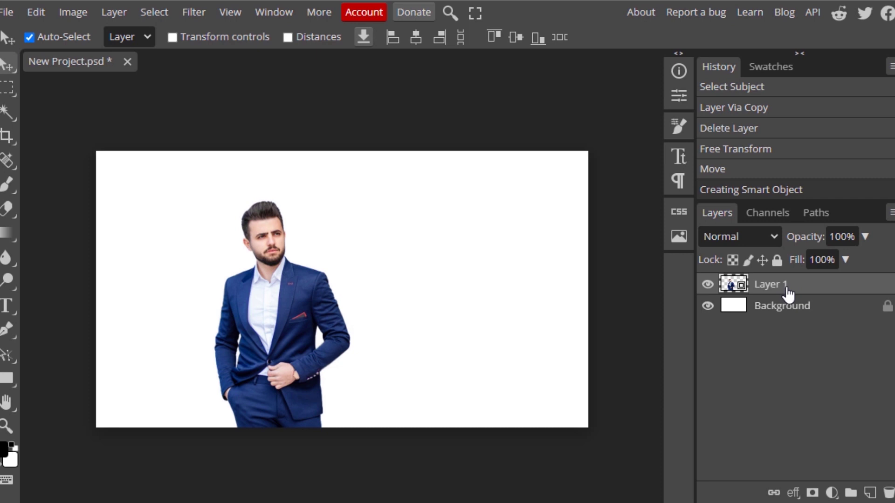
Duplicate Layer 1, place the copy beneath it, and shift the copy up and right.
key("ctrl+j")
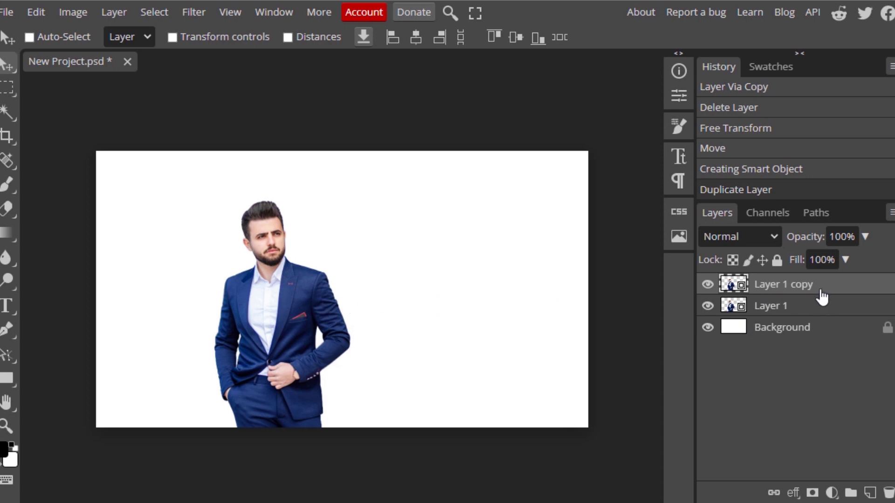
left_click_drag(817, 288, 817, 310)
left_click_drag(290, 284, 368, 262)
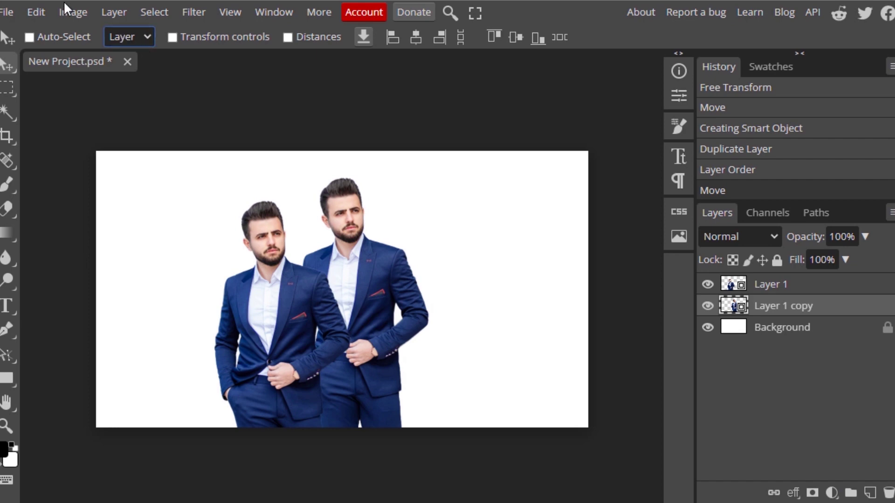
Add a Black & White adjustment layer to turn the rear copy grey.
left_click(80, 12)
mouse_move(109, 66)
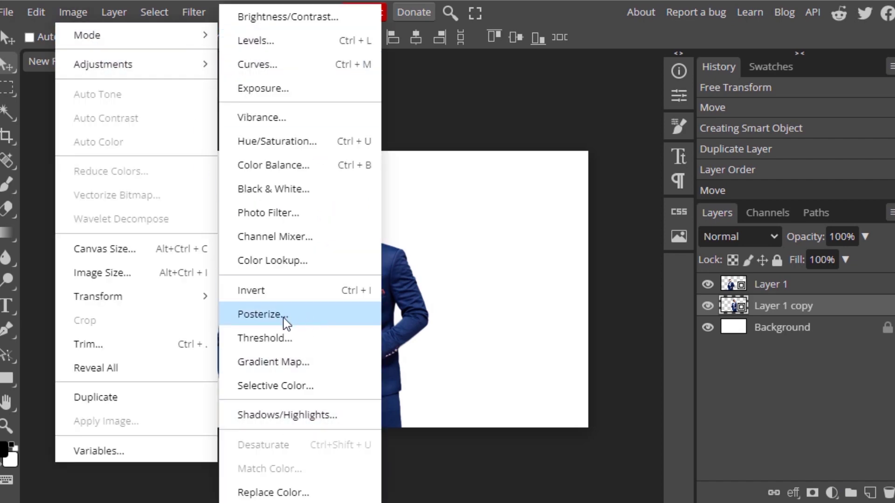
mouse_move(112, 14)
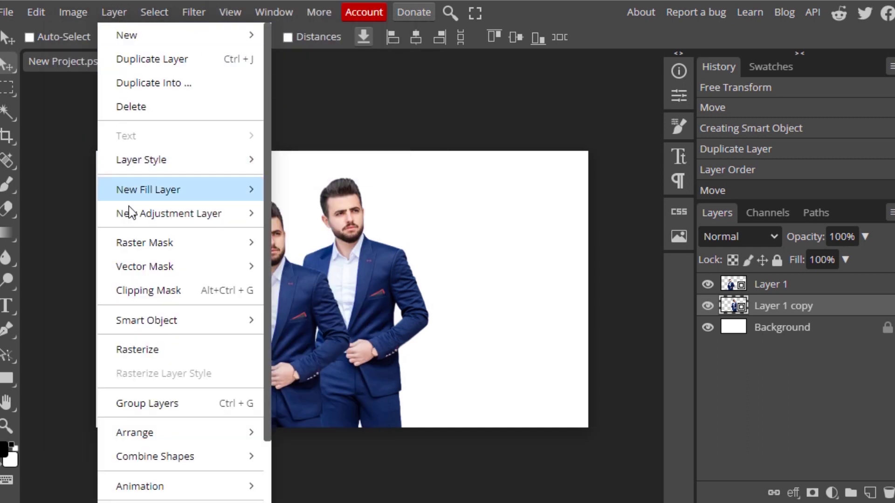
mouse_move(216, 209)
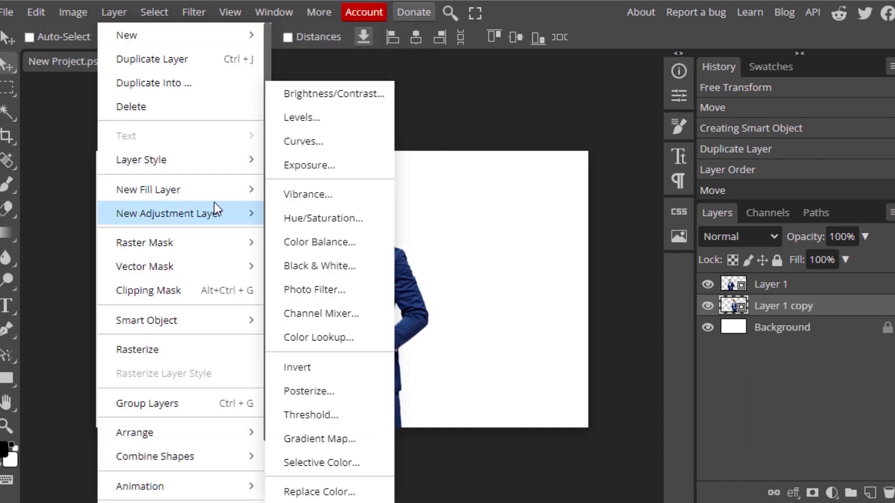
left_click(322, 267)
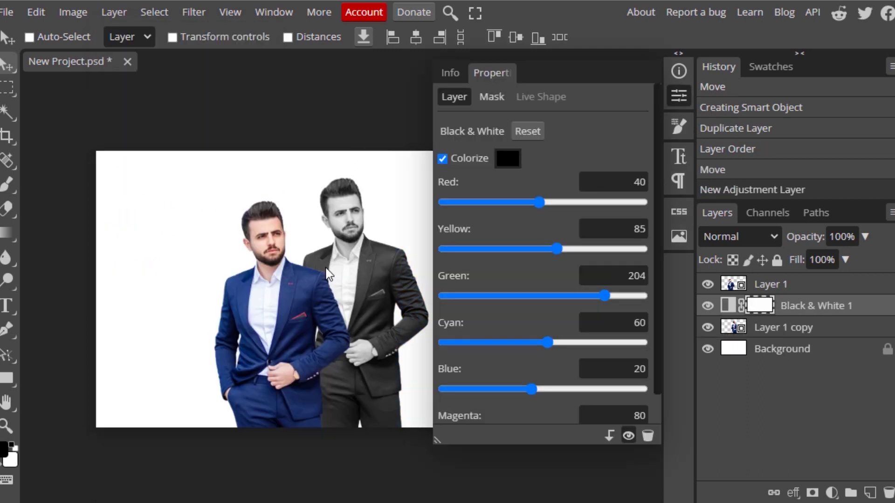
left_click(329, 269)
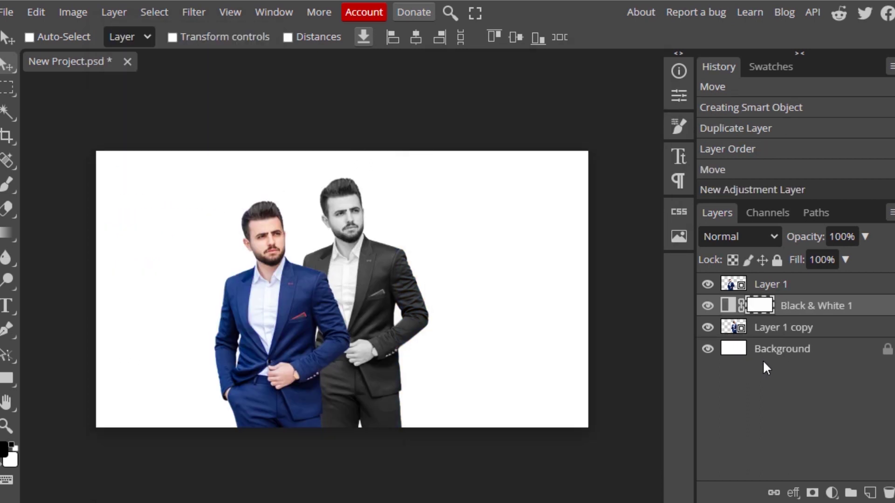
Lower Layer 1 copy's opacity to about 78%.
left_click(793, 332)
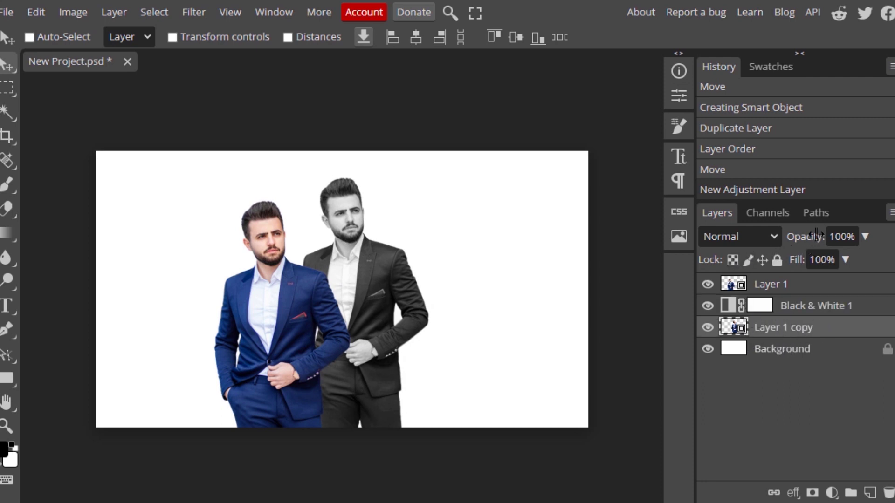
left_click_drag(815, 235, 795, 237)
left_click(806, 311)
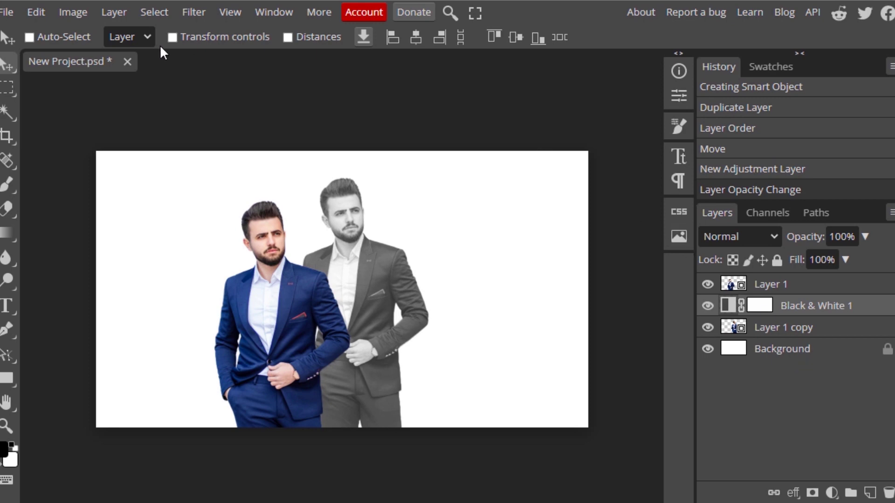
Add a Brightness/Contrast adjustment with contrast 69 and brightness −32.
left_click(114, 12)
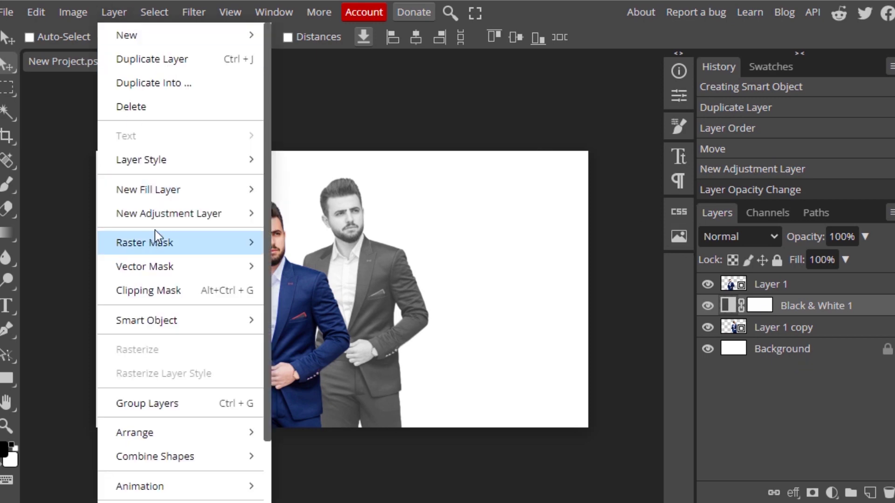
mouse_move(160, 222)
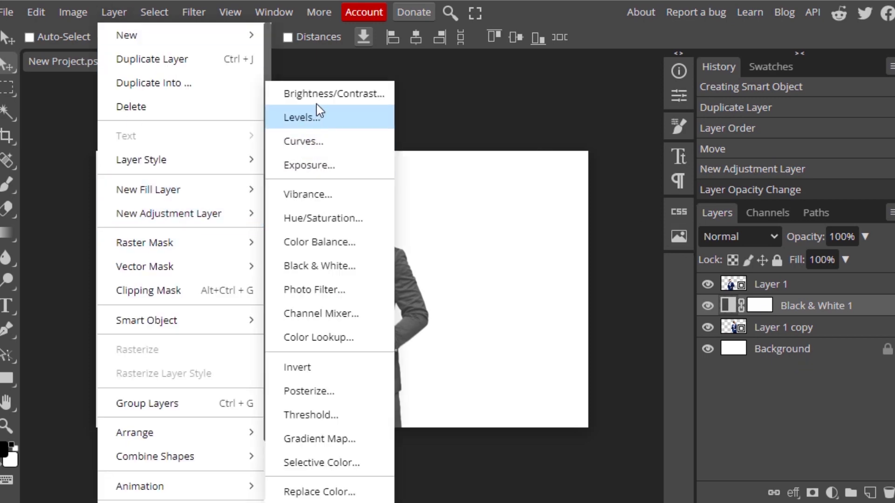
left_click(334, 95)
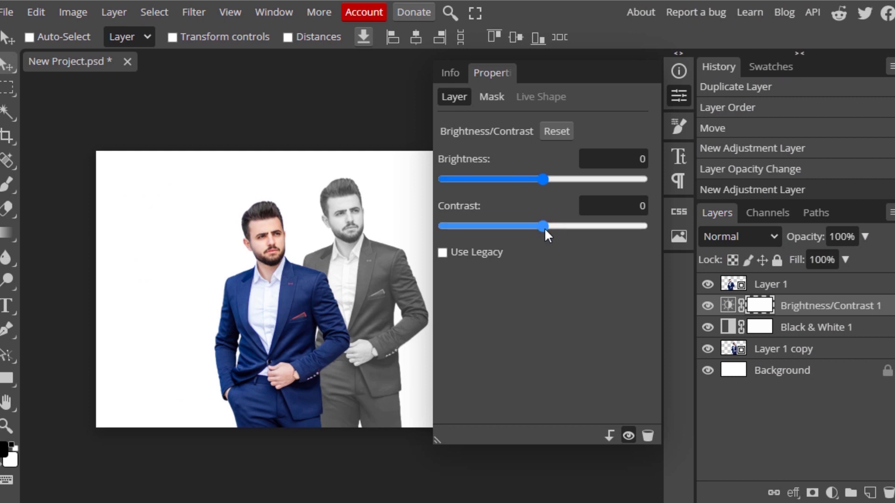
left_click_drag(544, 228, 612, 222)
left_click_drag(543, 179, 522, 180)
left_click(792, 370)
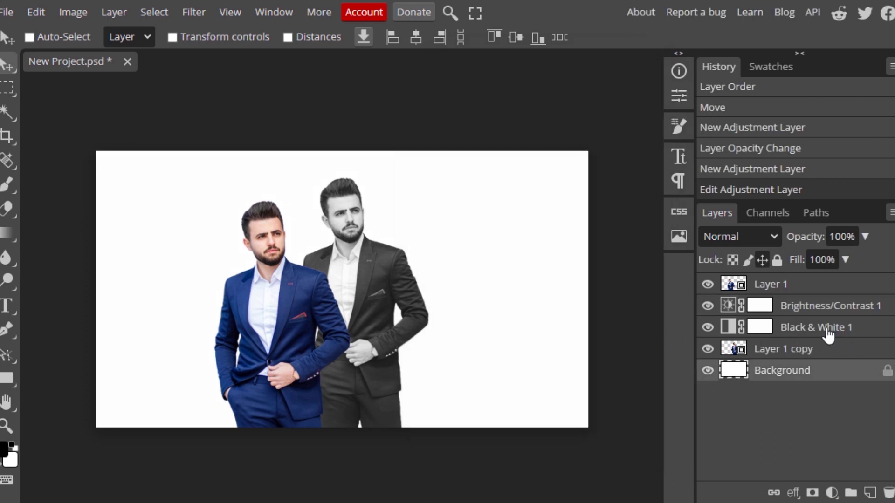
left_click(792, 351)
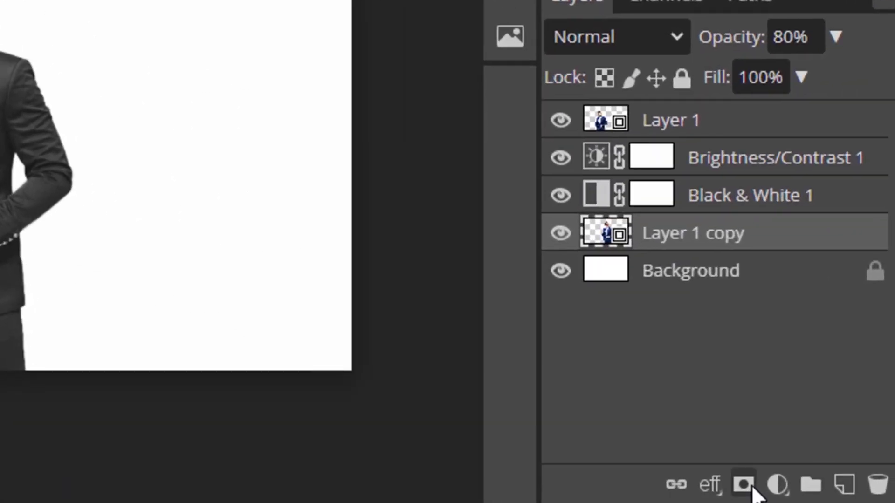
Add a layer mask to Layer 1 copy and gradient-fade the grey man's legs into white.
left_click(744, 486)
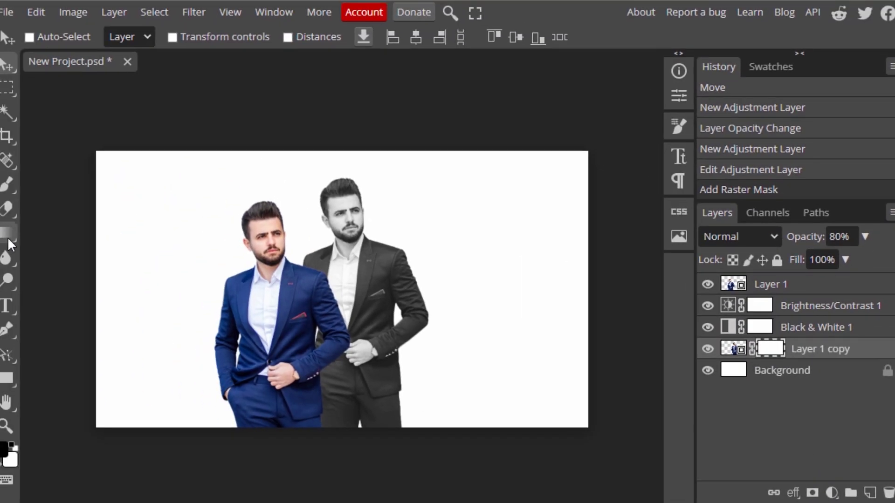
left_click(10, 239)
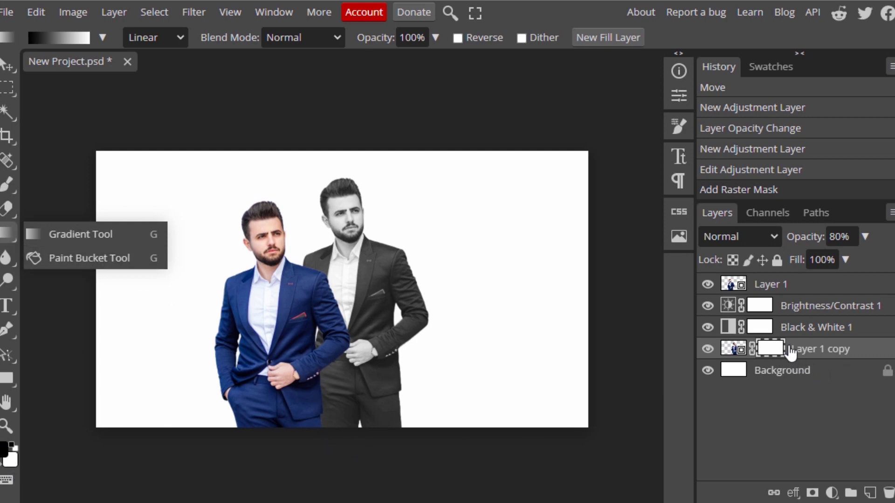
left_click(775, 349)
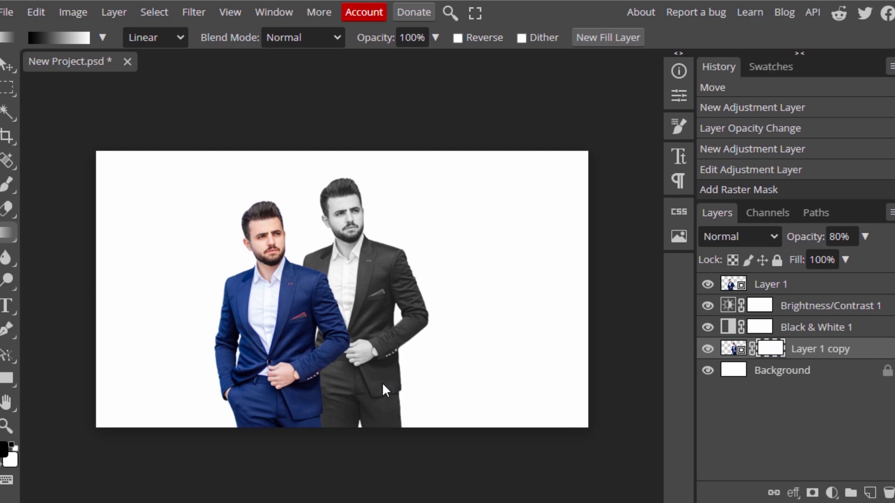
left_click_drag(349, 454, 359, 305)
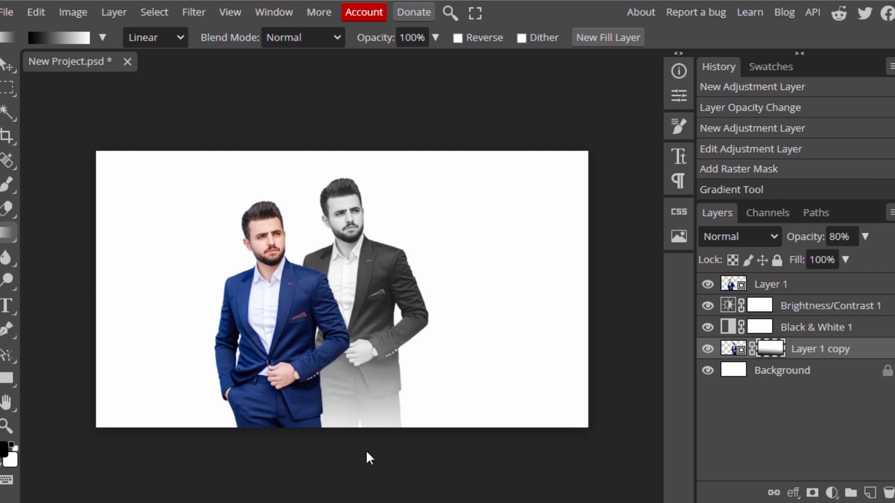
left_click_drag(353, 412, 351, 304)
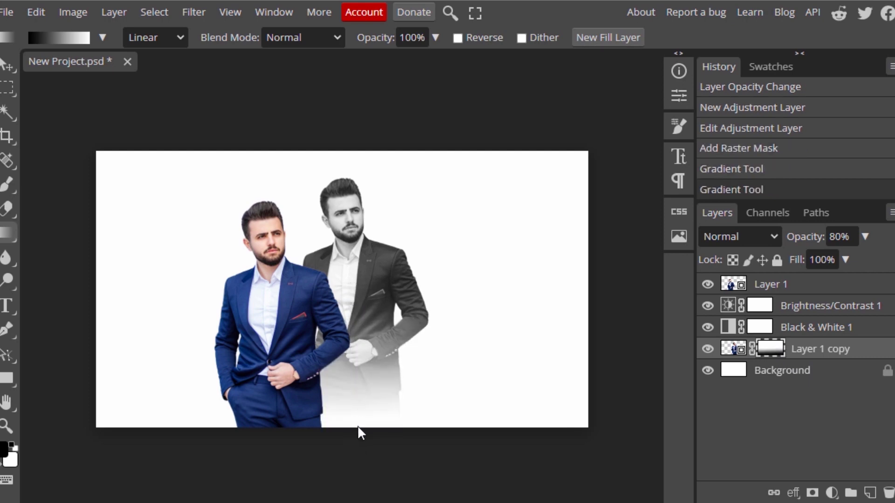
left_click_drag(353, 437, 352, 396)
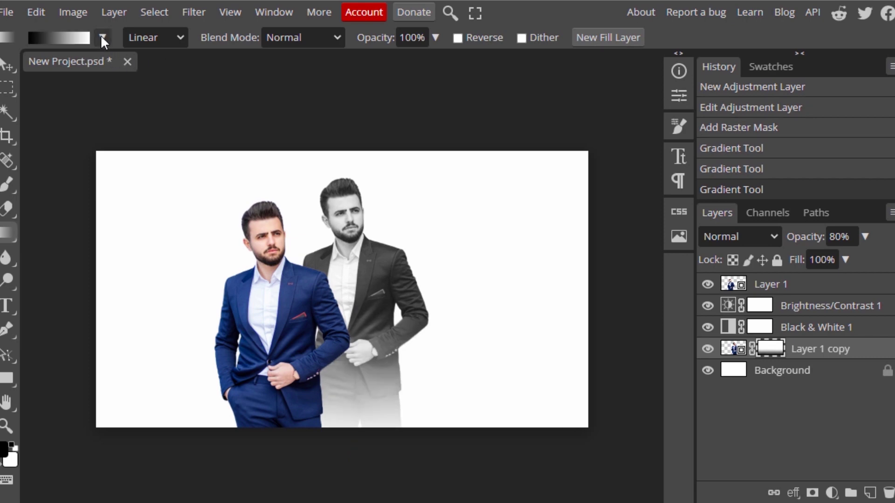
Redo the mask fade with the black-to-transparent preset and set Layer 1 copy's opacity to 61%.
left_click(46, 41)
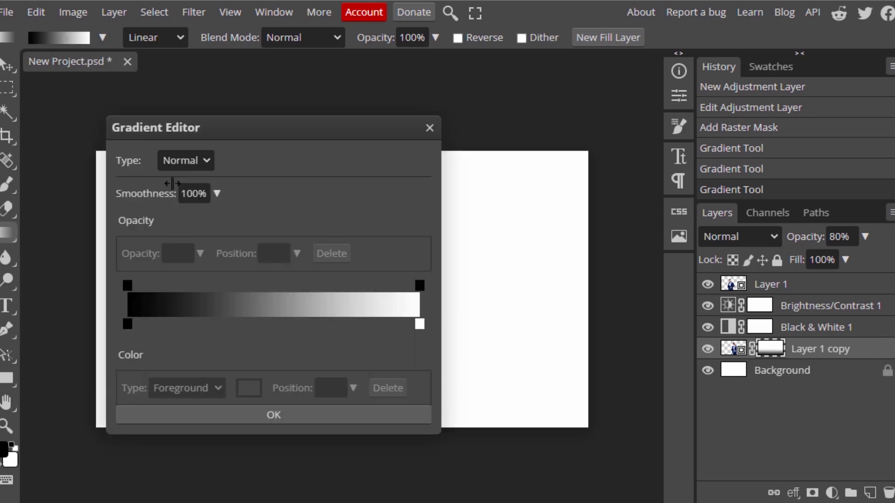
key("Escape")
left_click(103, 37)
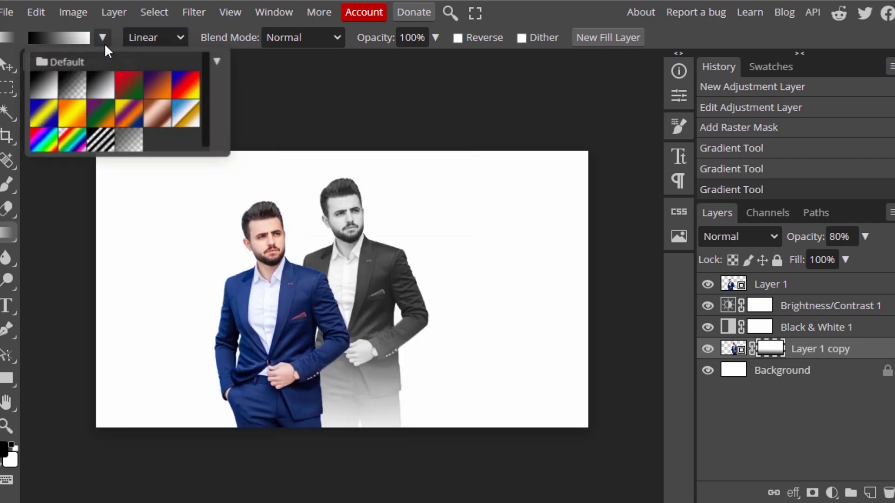
left_click(77, 86)
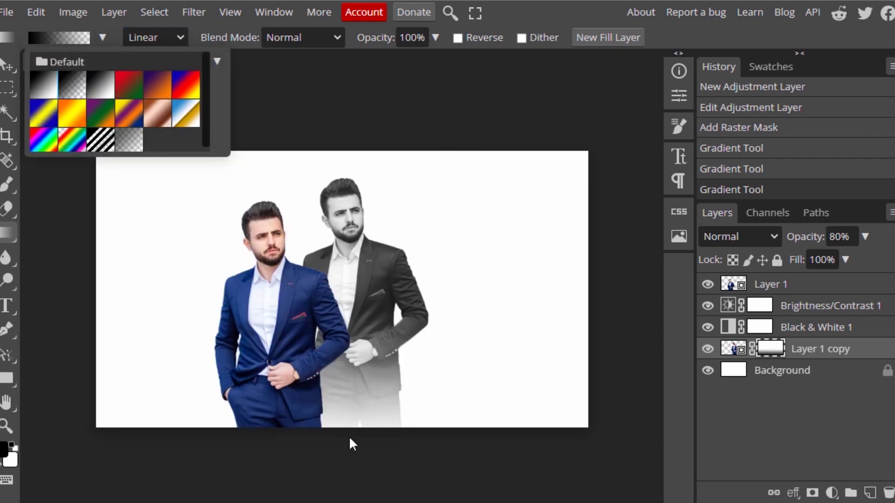
left_click_drag(350, 440, 357, 331)
left_click_drag(355, 443, 351, 281)
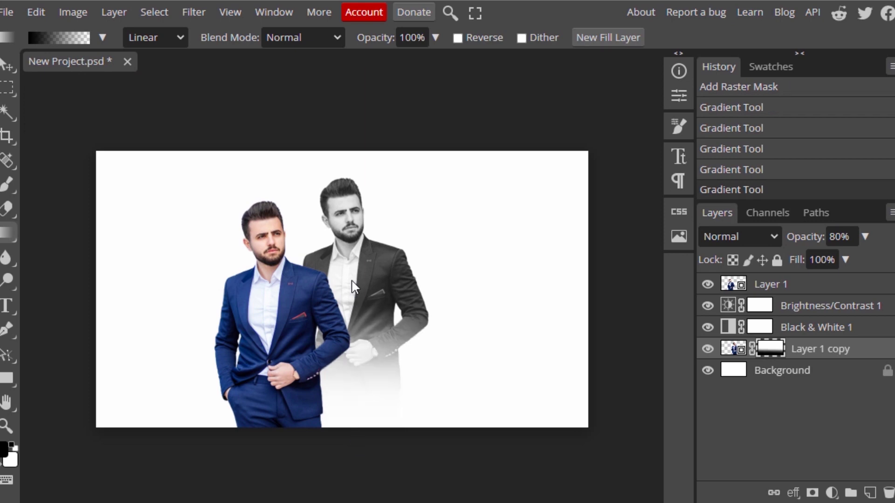
key("ctrl+z")
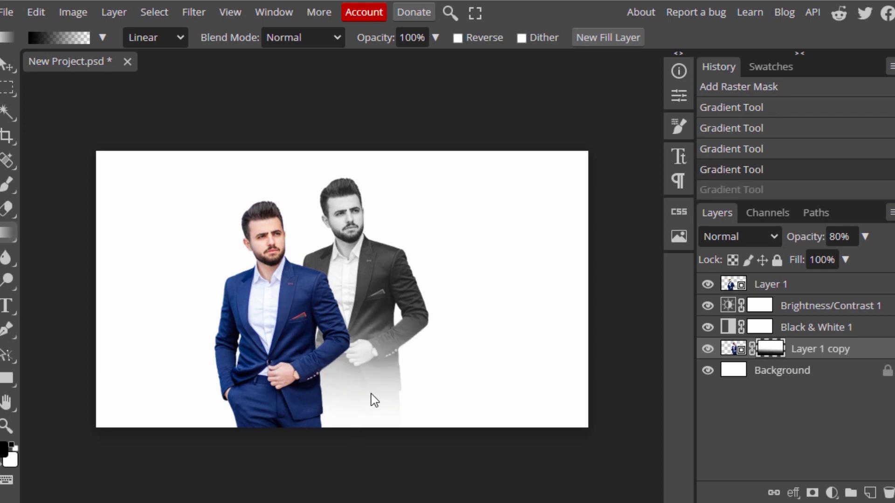
left_click(827, 354)
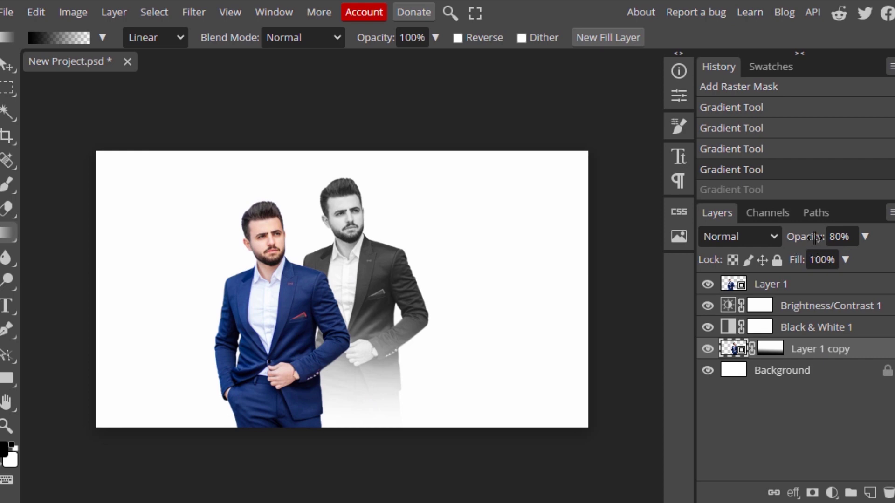
left_click_drag(814, 238, 798, 237)
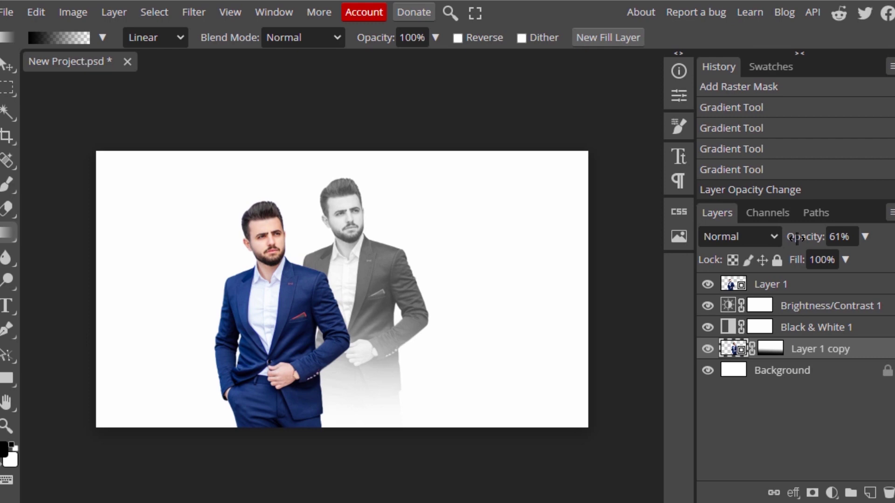
Add a Gradient Fill above Background set to Radial, Reverse, with the scale enlarged.
left_click(796, 378)
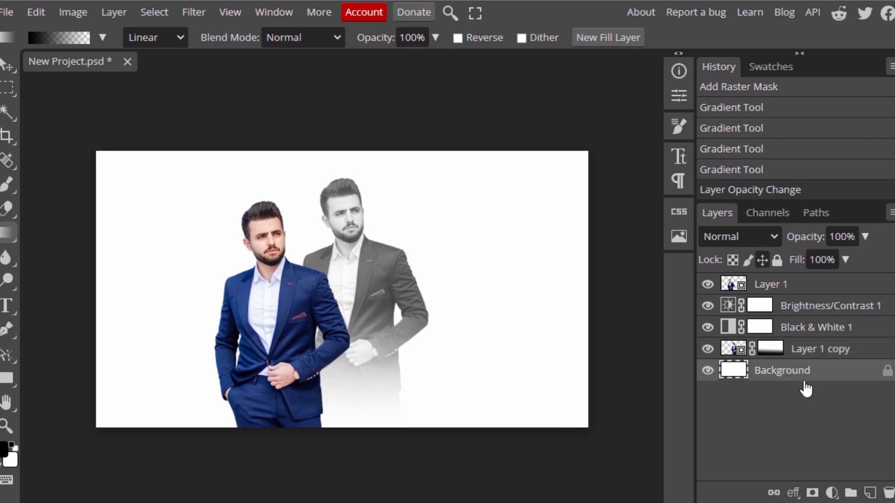
left_click(831, 493)
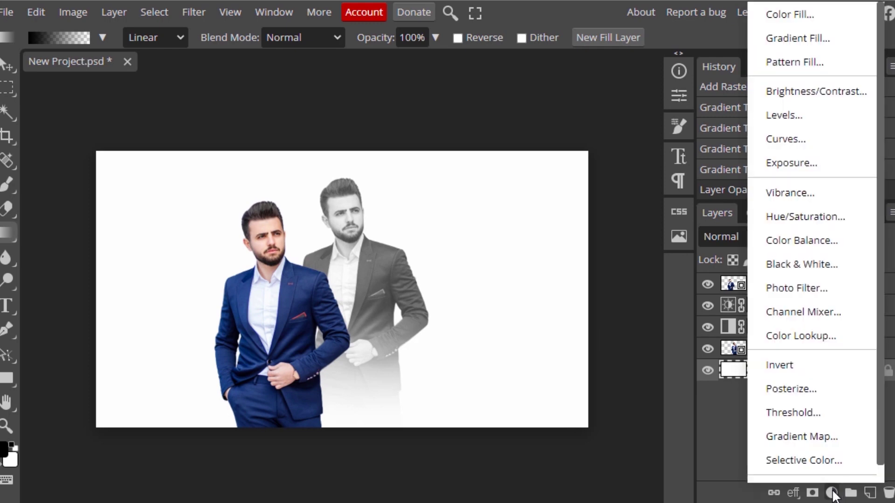
left_click(807, 39)
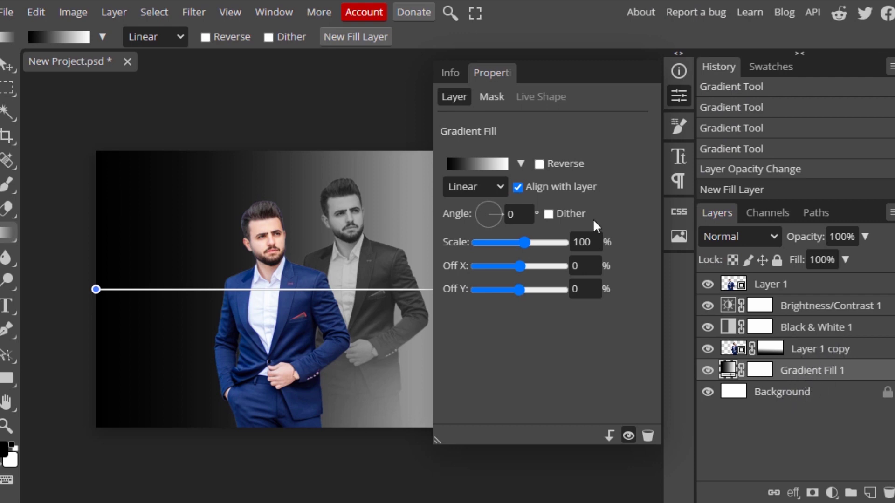
left_click_drag(524, 242, 514, 240)
left_click(499, 188)
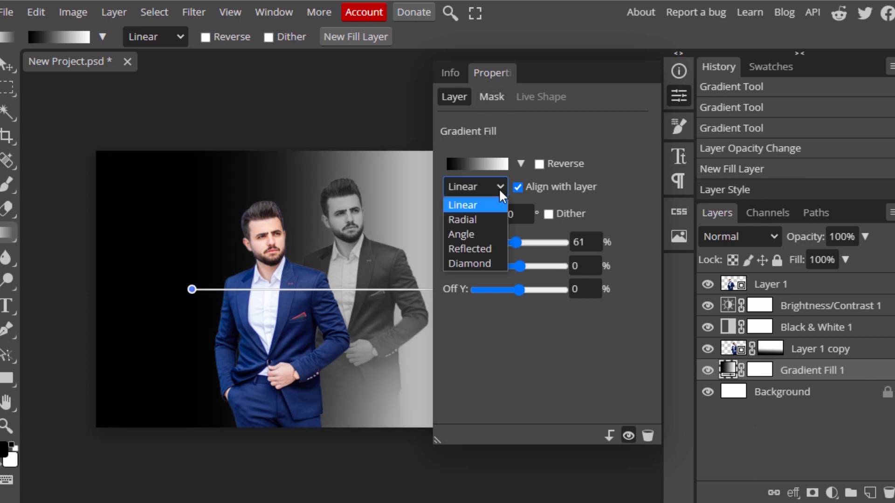
left_click(486, 216)
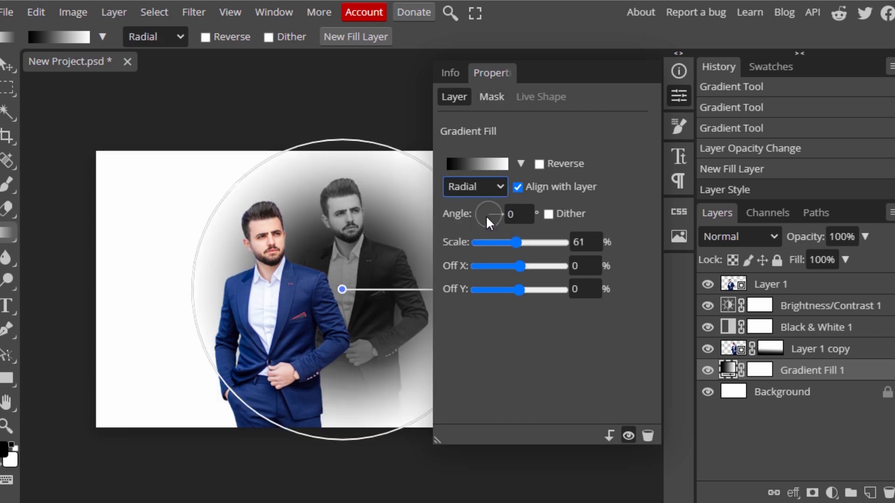
left_click(539, 163)
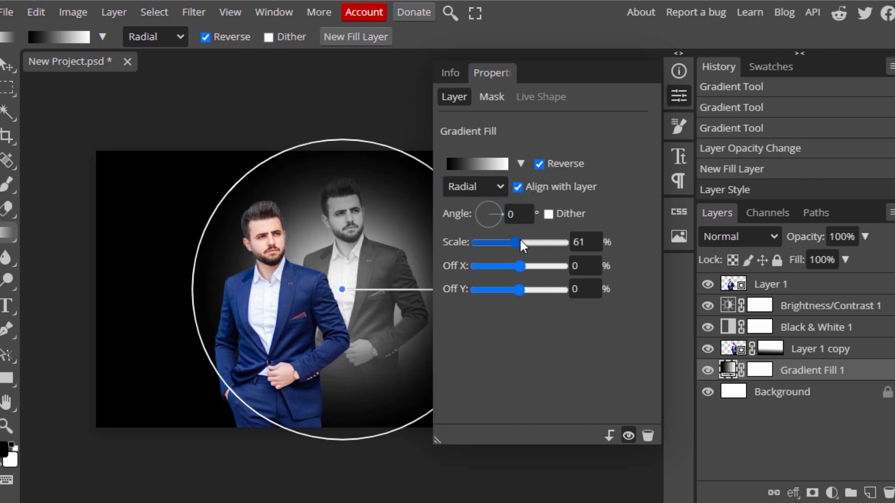
left_click_drag(519, 241, 541, 241)
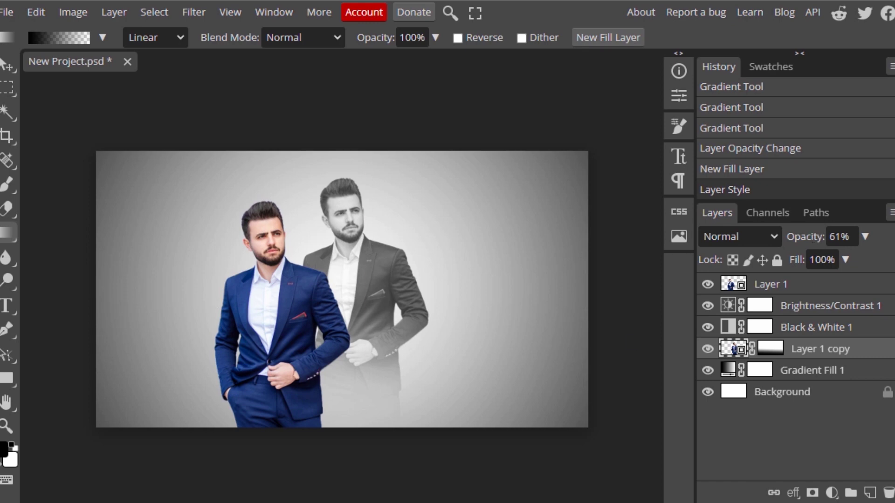
Fade the grey copy to 45% opacity and move both men down and right.
left_click_drag(806, 237, 788, 237)
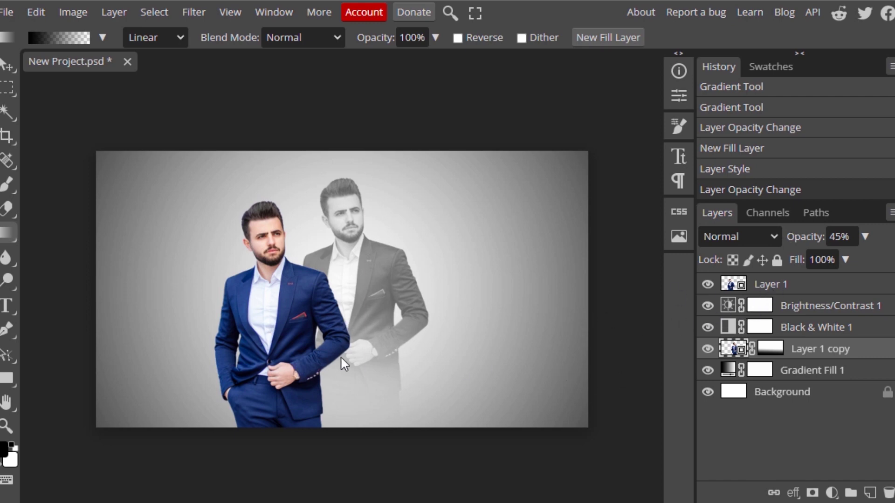
left_click(319, 339, "ctrl")
key("v")
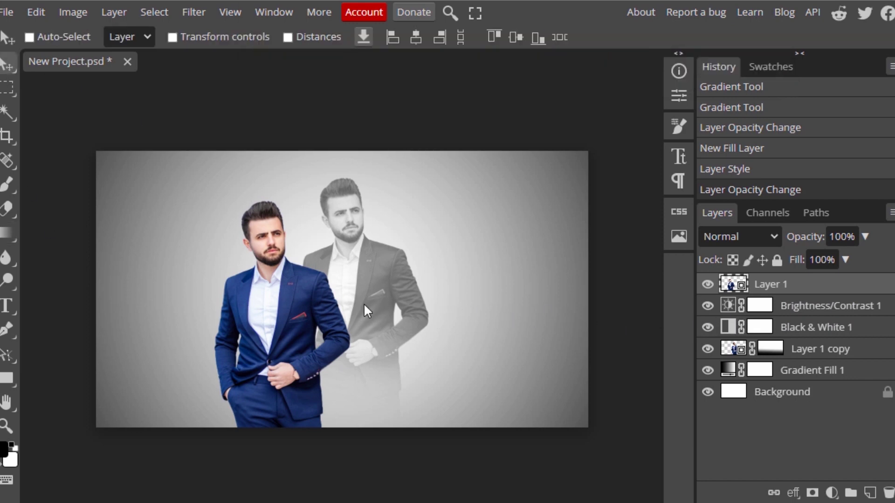
left_click_drag(273, 317, 289, 336)
left_click_drag(395, 264, 413, 278)
Enlarge the grey copy to about 125% and raise it higher.
key("ctrl+t")
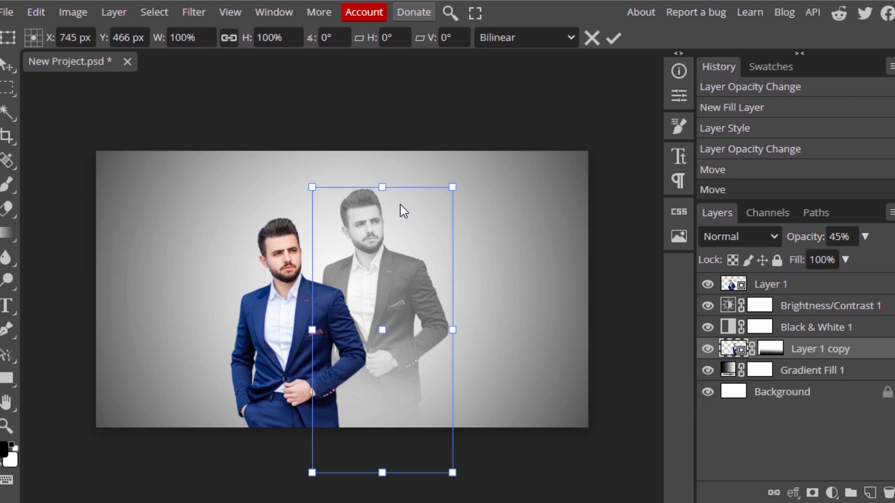
left_click_drag(452, 187, 489, 150)
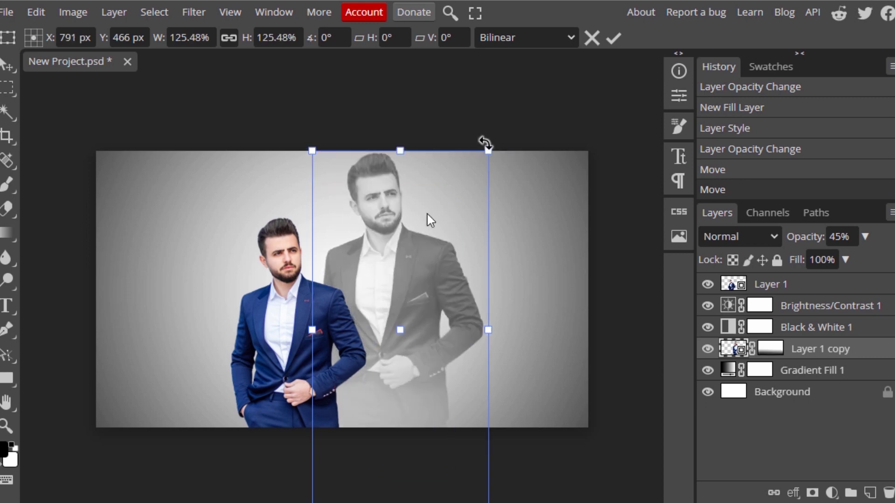
key("Return")
left_click_drag(410, 231, 409, 212)
Undo the accidental layer duplicate and nudge the colour man into final position.
key("ctrl+j")
left_click_drag(307, 327, 303, 340)
key("ctrl+z")
key("z")
key("ctrl+z")
scroll(354, 340, "up", 1)
key("v")
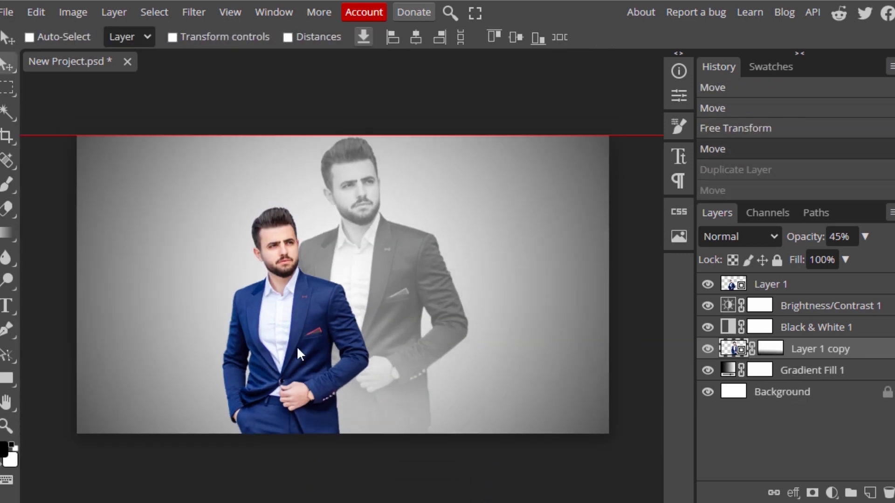
left_click(241, 298, "ctrl")
left_click_drag(241, 297, 245, 277)
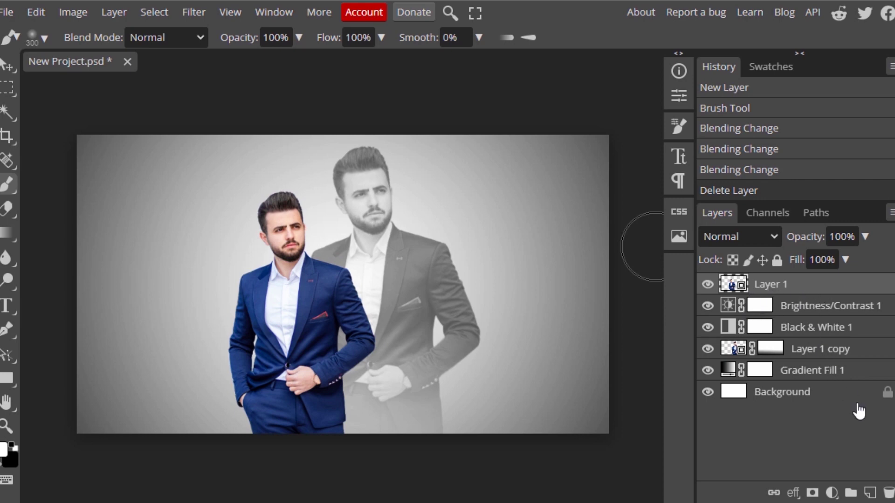
On a new layer, paint a white glow beside the man's shoulder with a 300 px, 0% hardness brush.
left_click(869, 492)
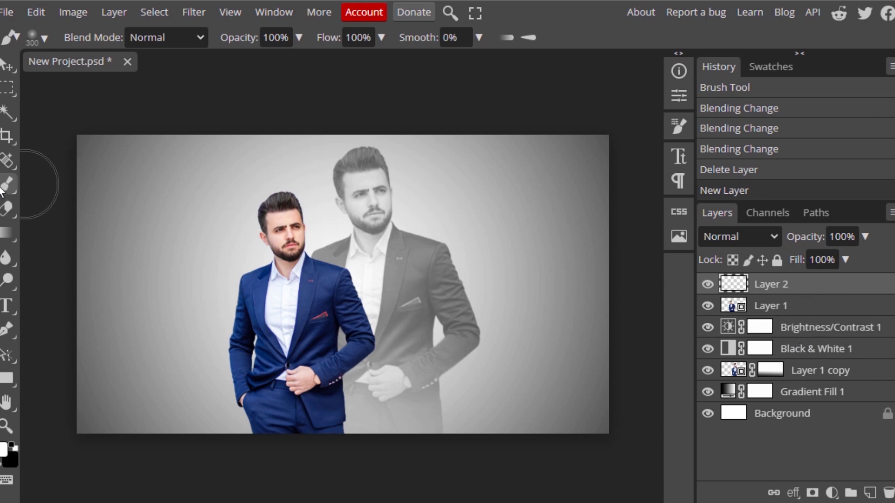
left_click(41, 32)
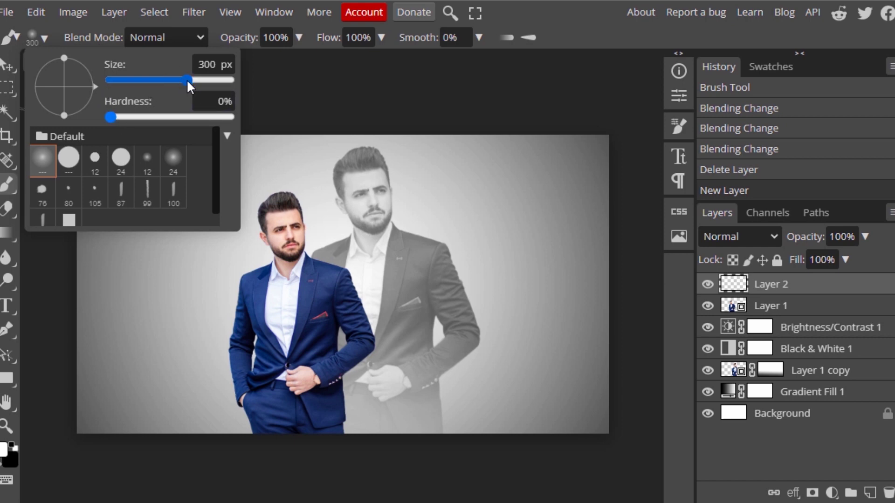
left_click(778, 285)
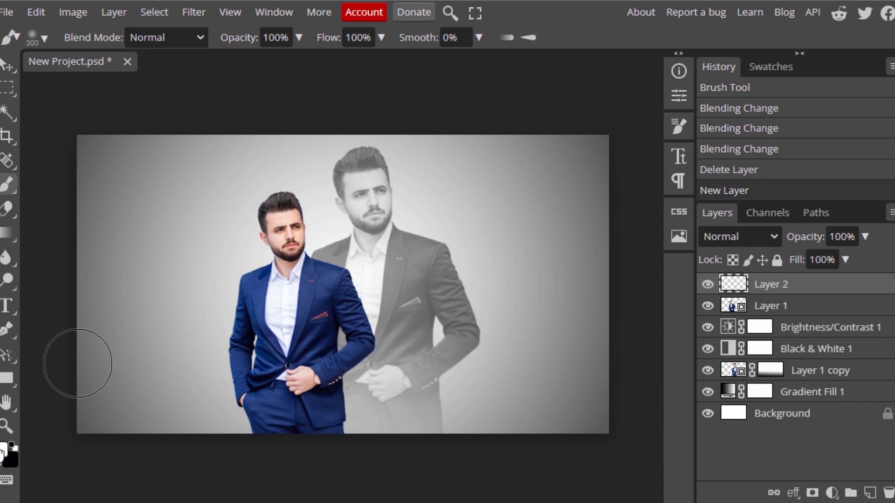
left_click(304, 391)
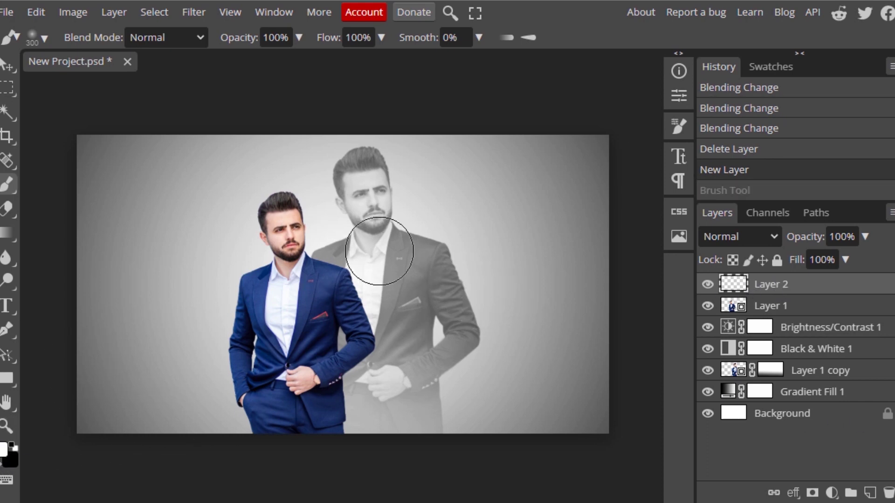
left_click(315, 246)
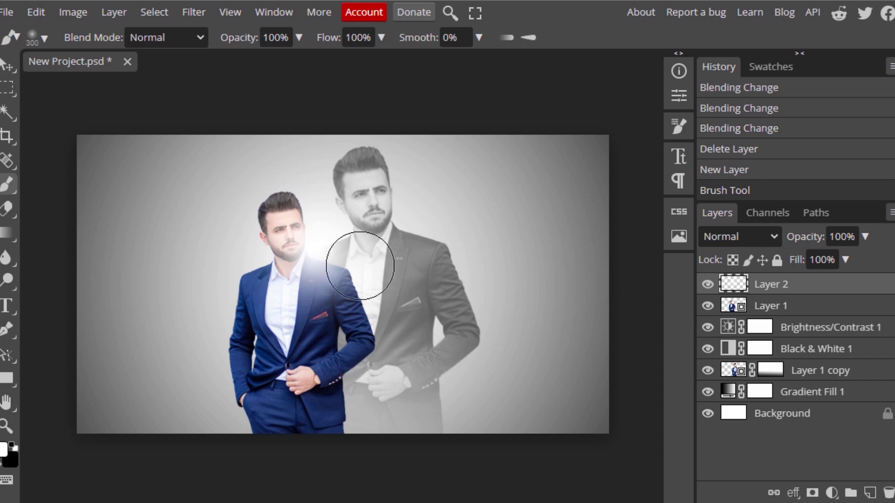
Set the glow layer's blend mode to Soft Light and toggle its visibility to compare.
left_click(744, 235)
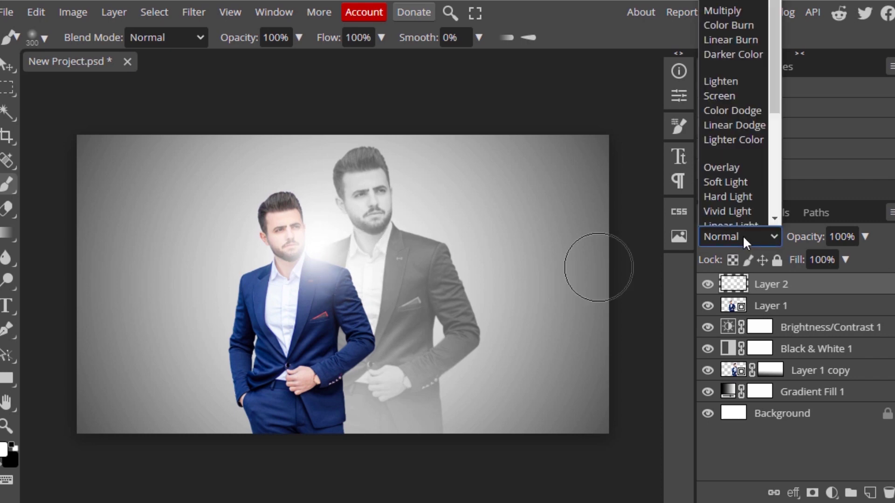
left_click(736, 173)
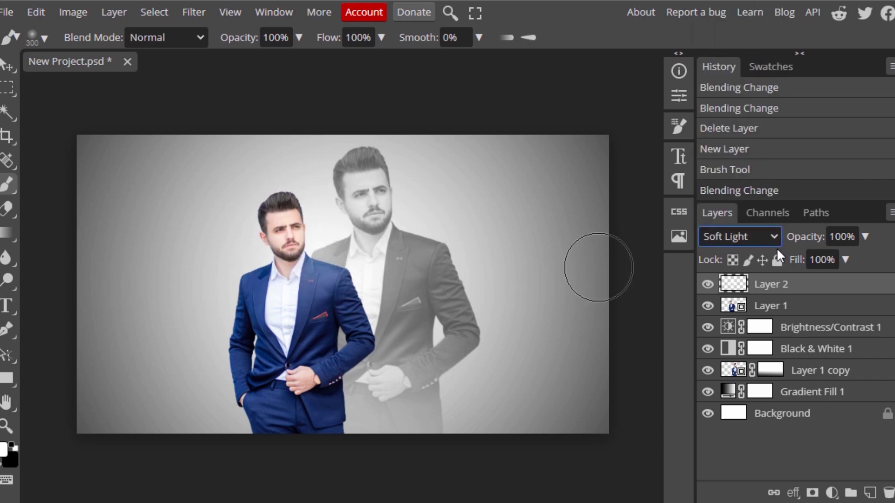
left_click(707, 285)
left_click(707, 284)
left_click(707, 285)
left_click(707, 284)
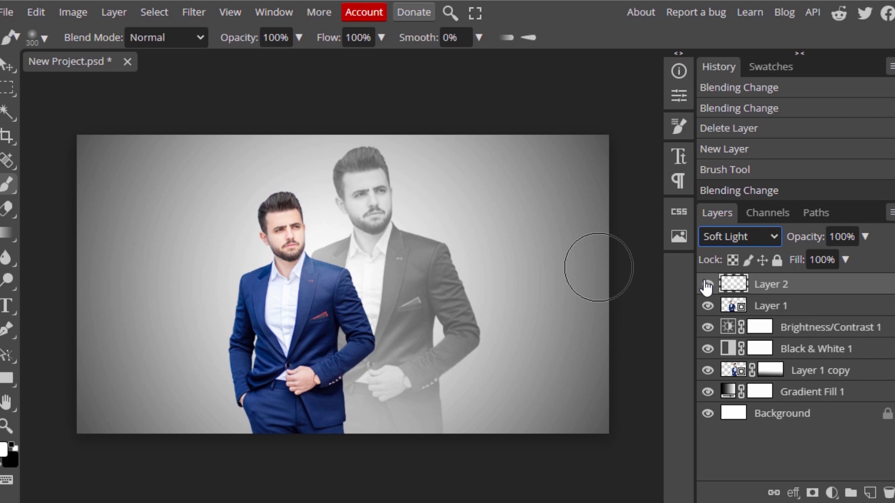